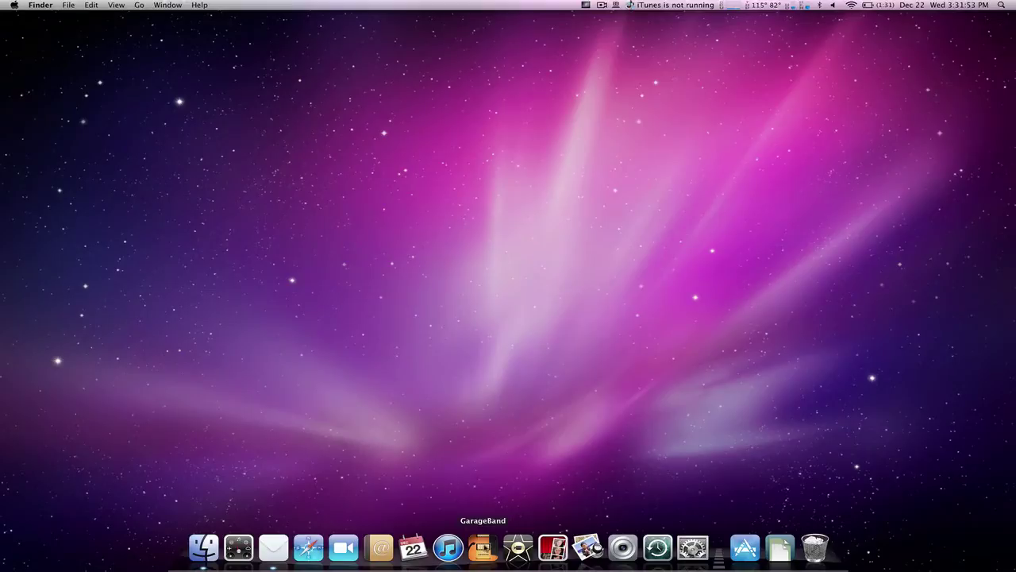
Open the Dock settings in System Preferences and reduce the Dock size to about a quarter of the range
mouse_move(484, 548)
mouse_down()
mouse_move(595, 548)
mouse_move(481, 547)
mouse_up()
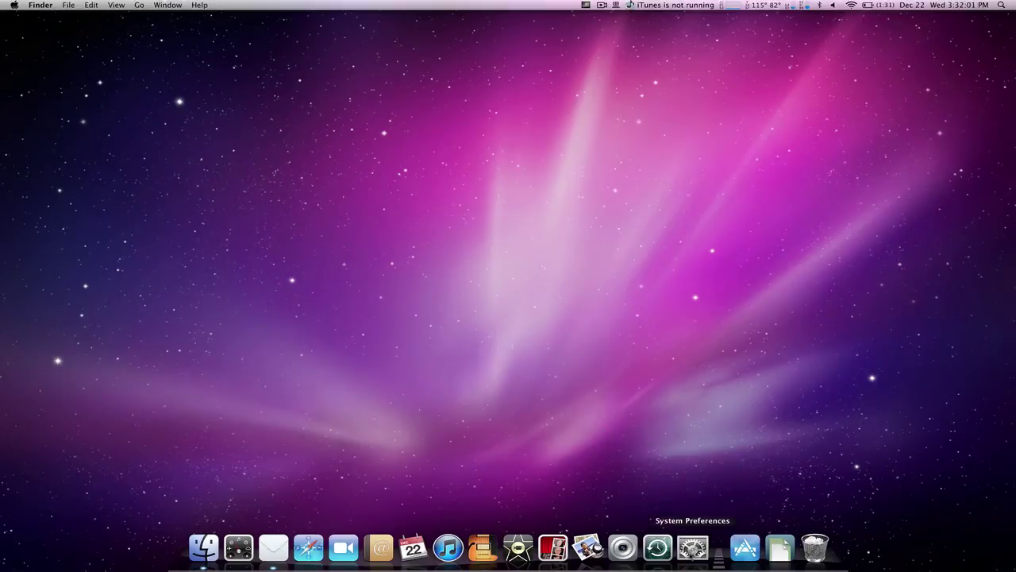
click(689, 544)
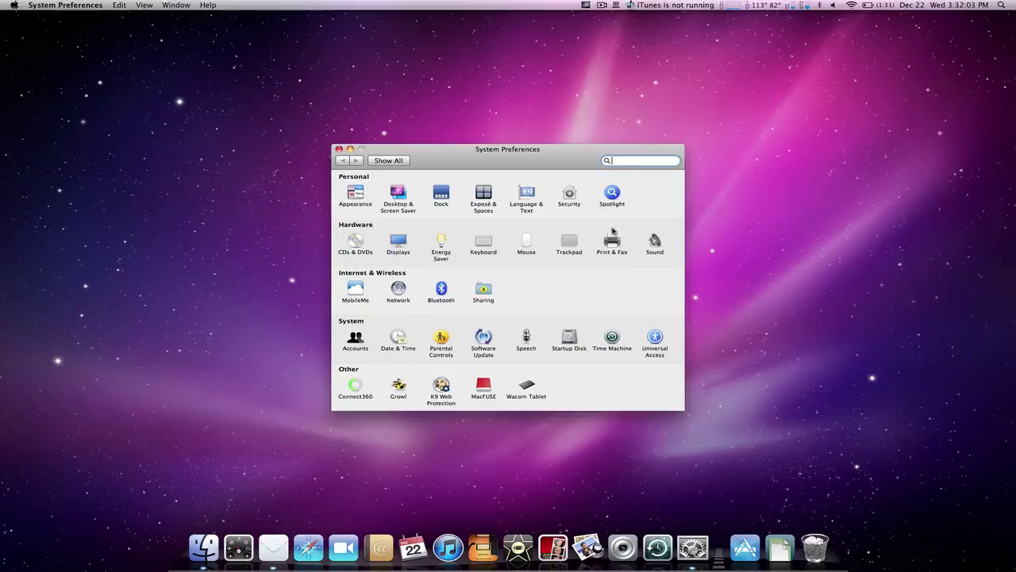
click(441, 193)
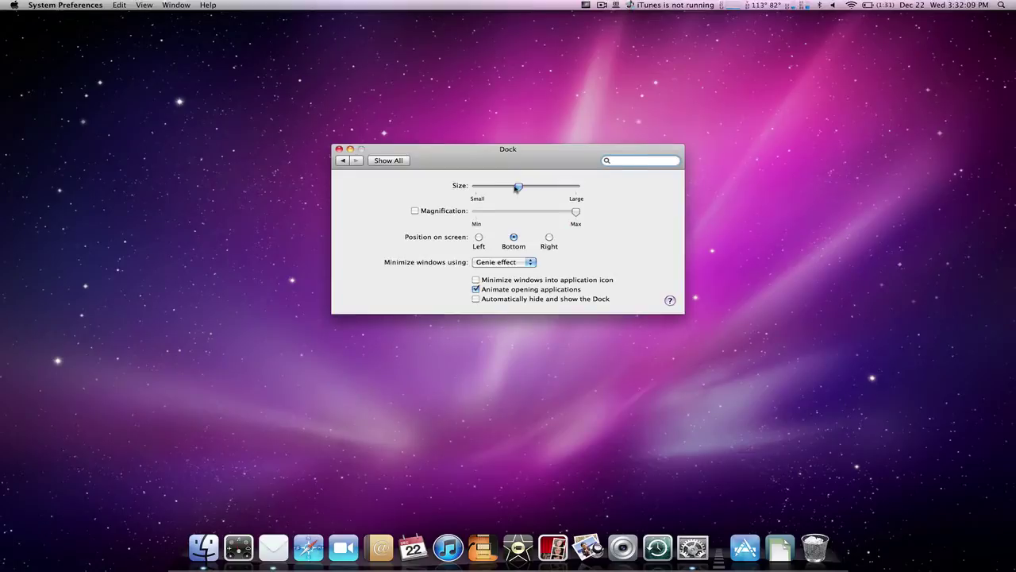
mouse_move(516, 188)
mouse_down()
mouse_move(553, 187)
mouse_move(473, 191)
mouse_move(496, 188)
mouse_up()
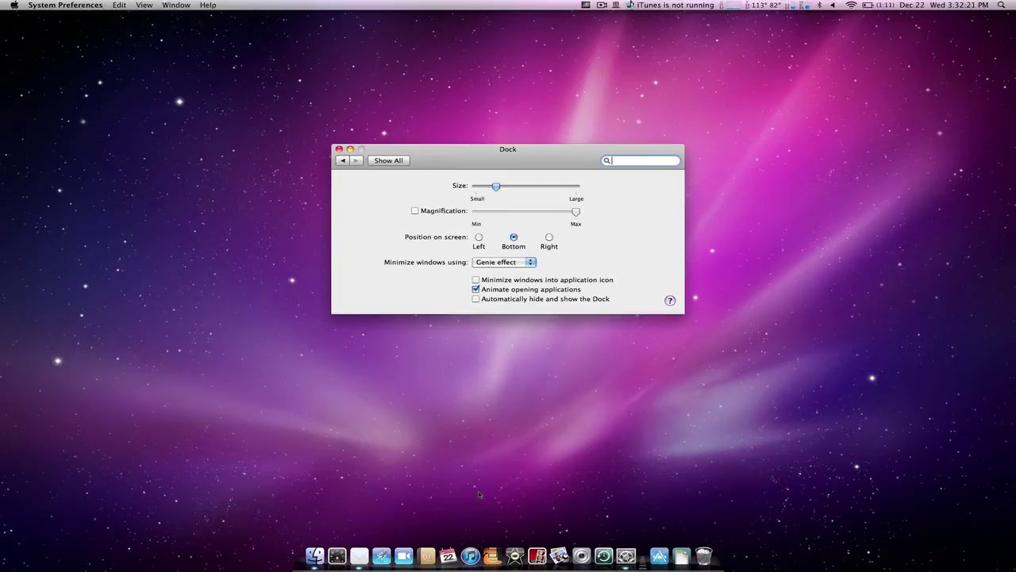
Try Dock magnification with its level lowered to about a third of the range, and switch magnification off again
click(424, 212)
click(491, 212)
click(508, 211)
click(460, 213)
Try the Left and Right positions for the Dock and return it to Bottom
click(480, 239)
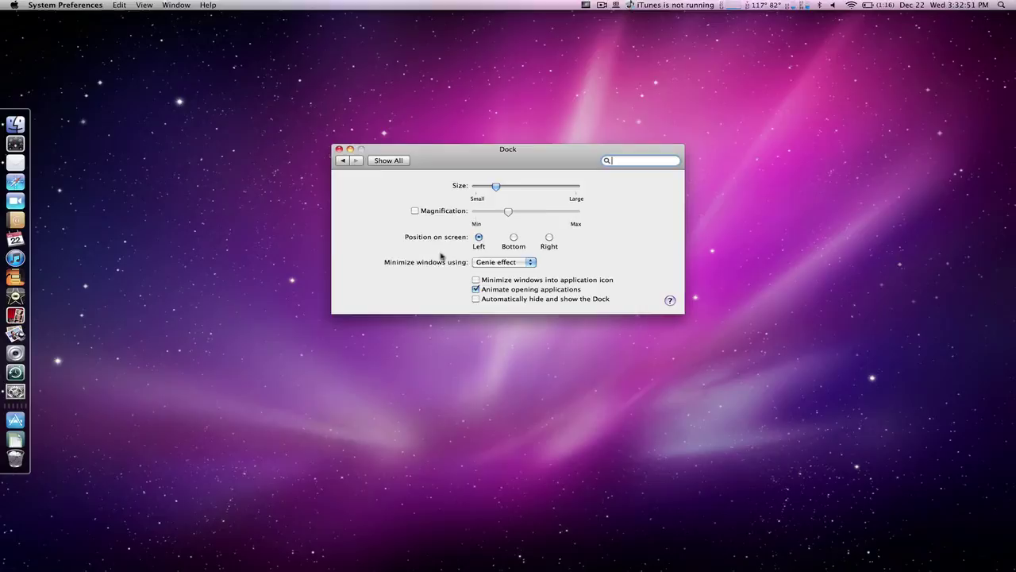
click(548, 238)
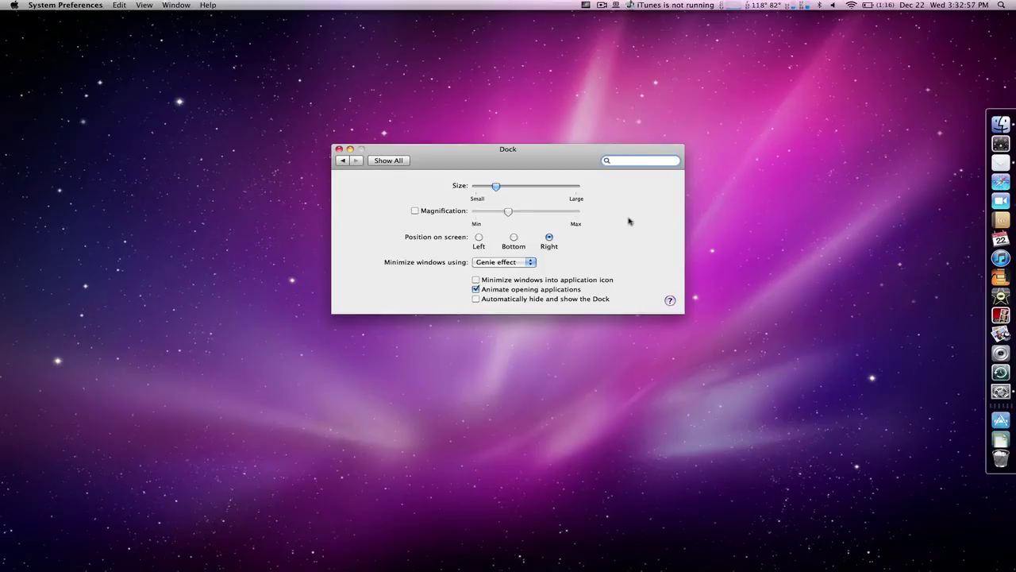
click(513, 237)
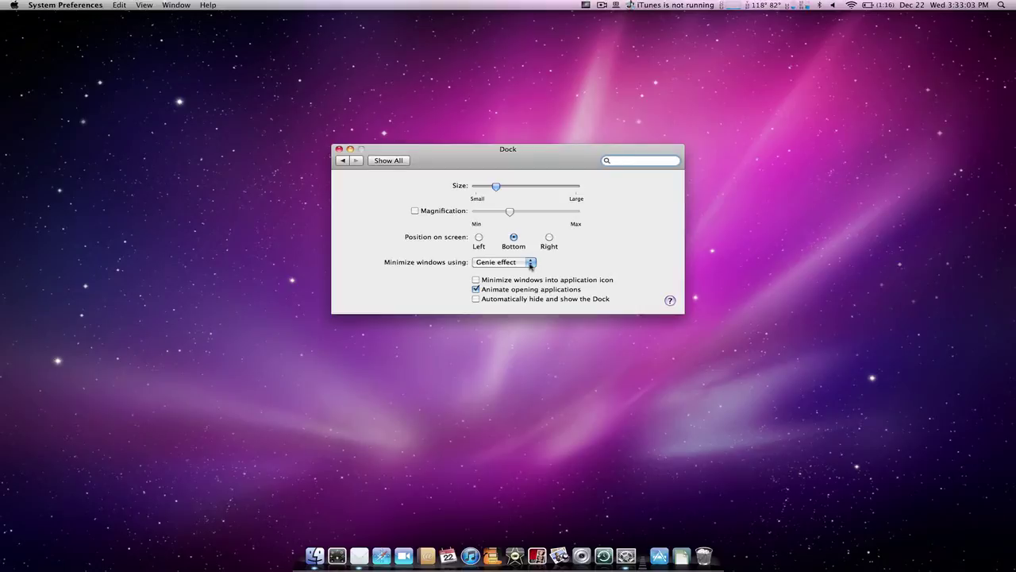
Keep Genie effect as the minimize effect and preview it by minimizing and restoring the Dock settings window
click(531, 263)
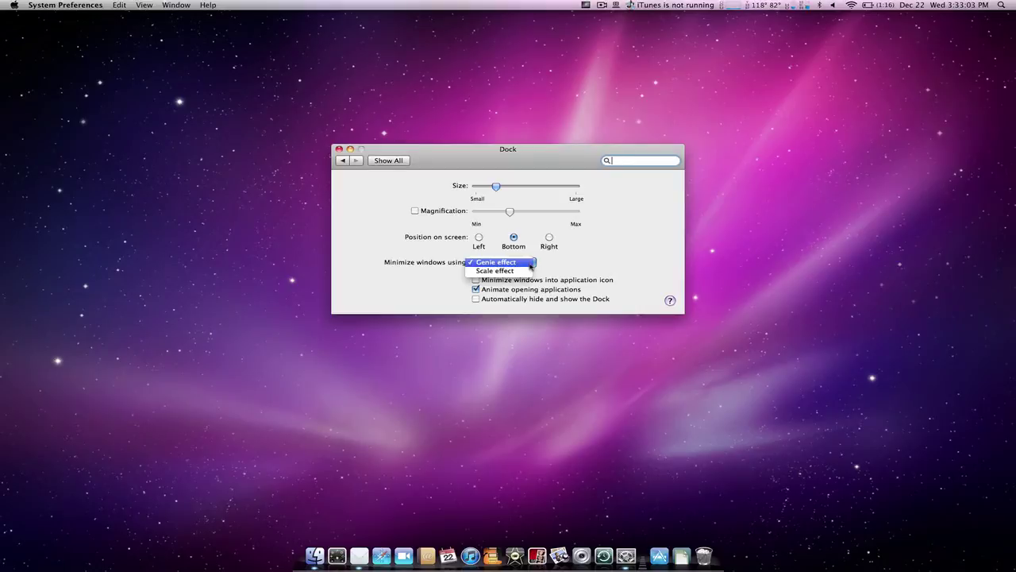
click(530, 263)
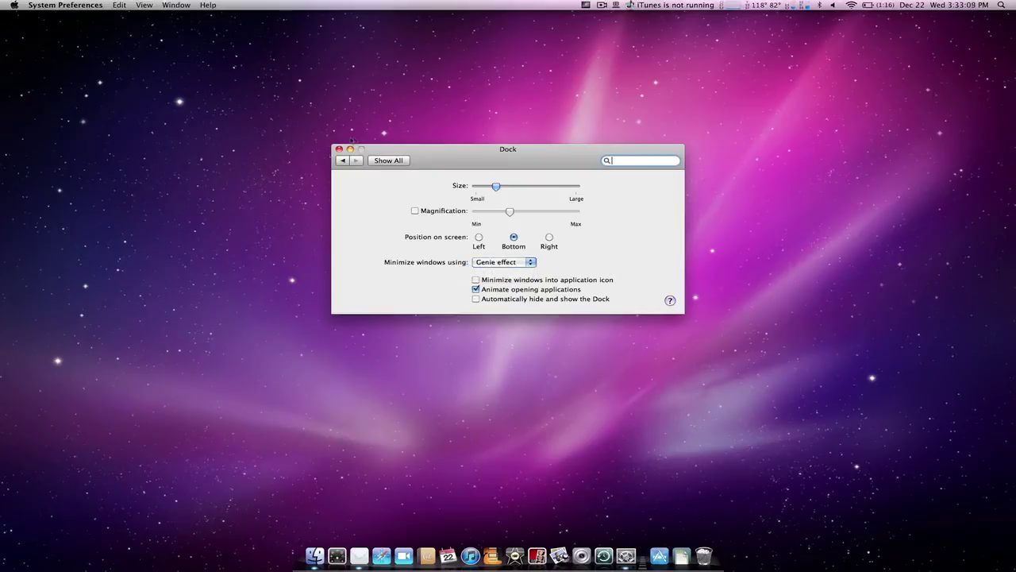
click(350, 150)
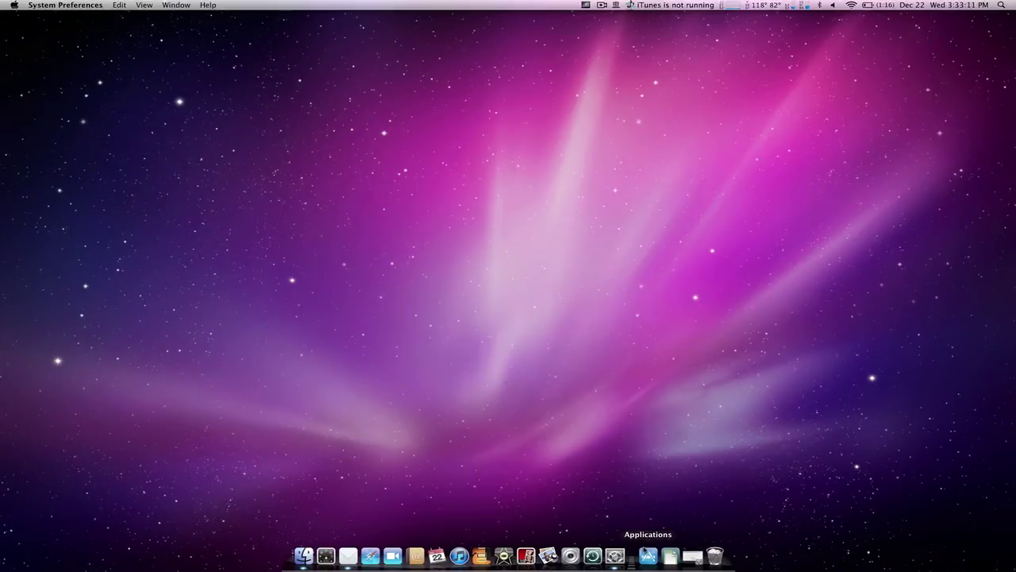
click(693, 557)
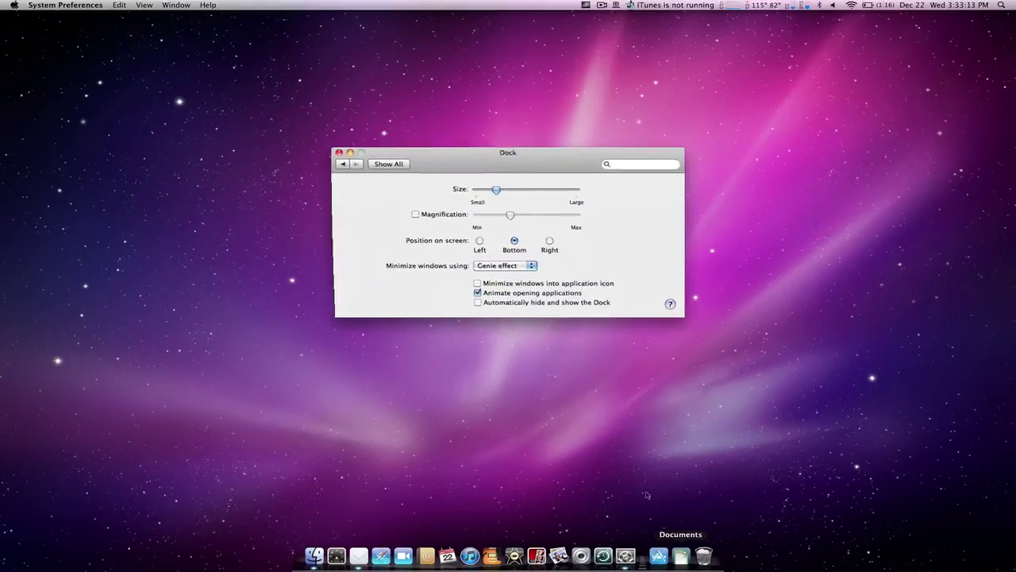
Try Scale effect for minimizing by minimizing and restoring the settings window, and switch back to Genie effect
click(522, 262)
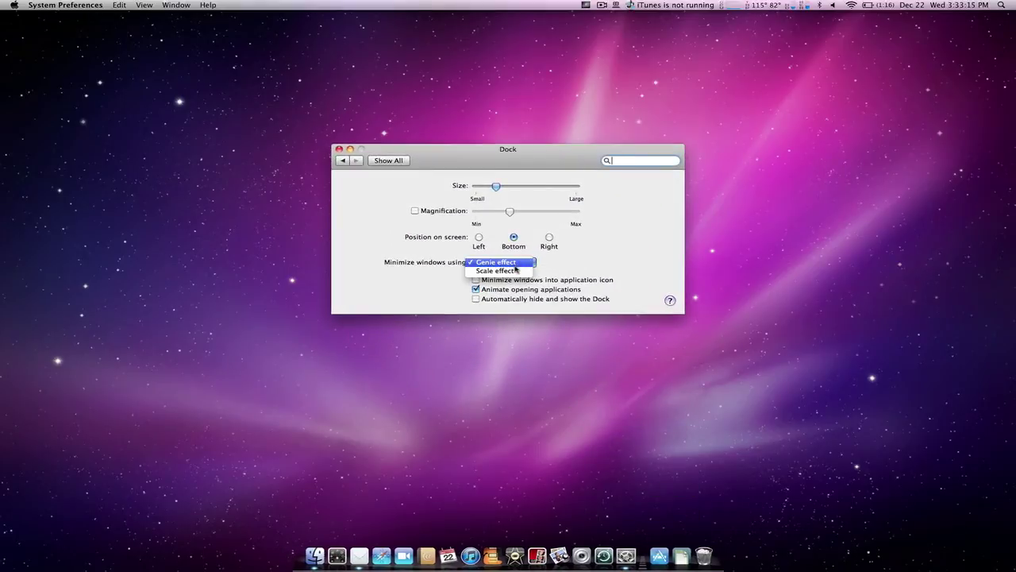
click(514, 271)
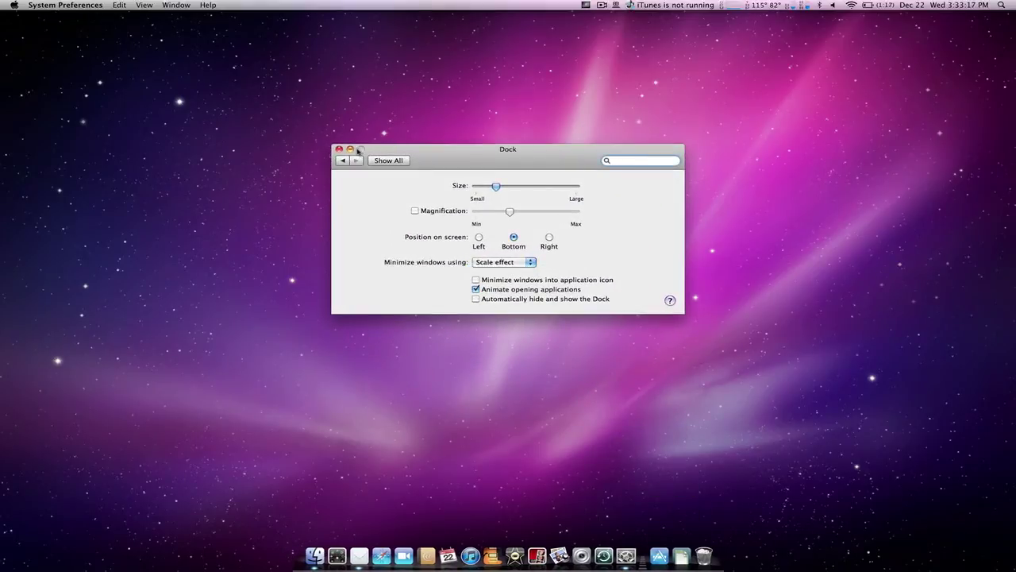
click(350, 149)
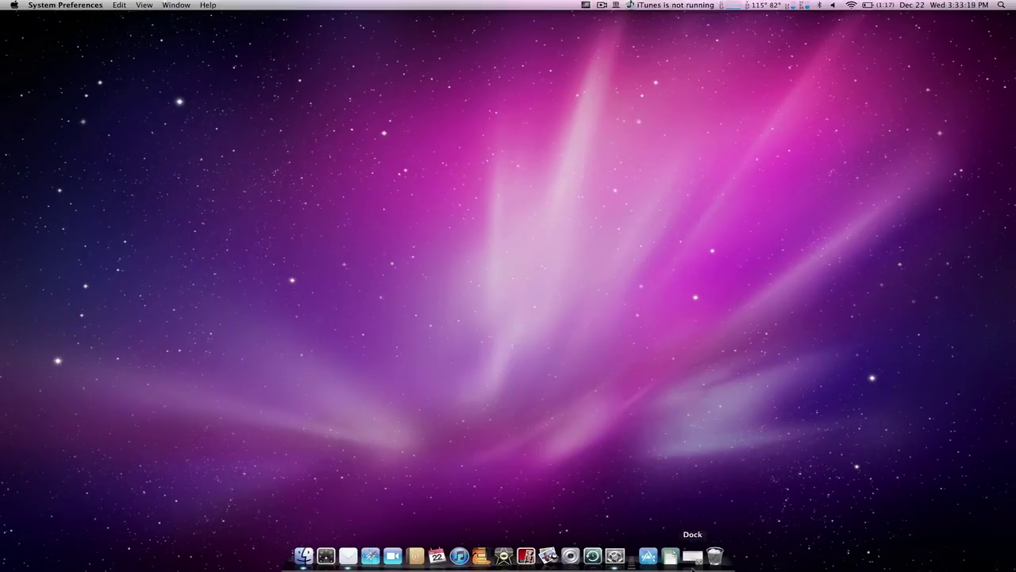
click(693, 555)
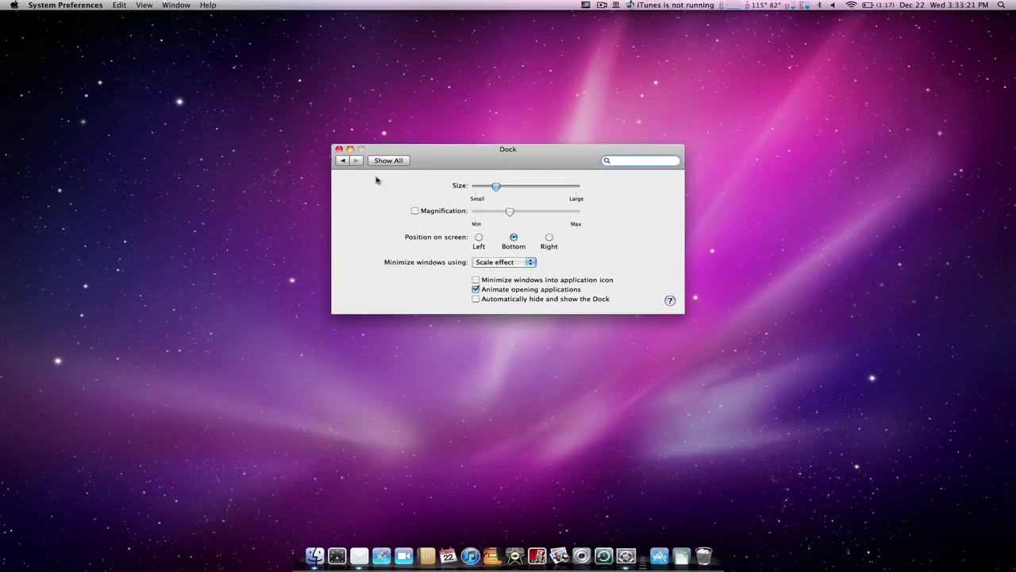
click(500, 264)
click(501, 254)
Test minimizing windows into the application icon by minimizing and restoring the settings window twice, and disable that option again
click(350, 149)
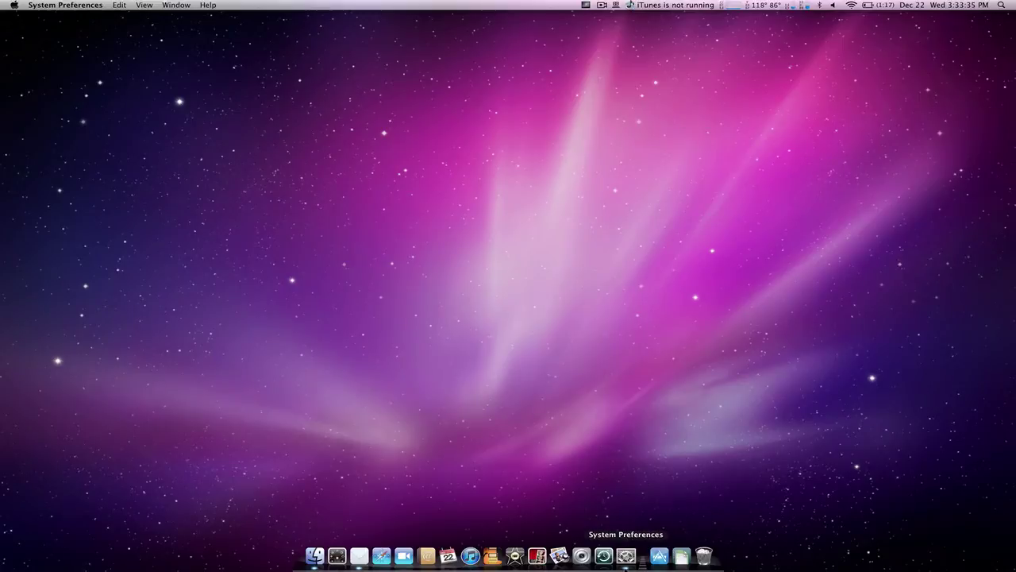
click(626, 555)
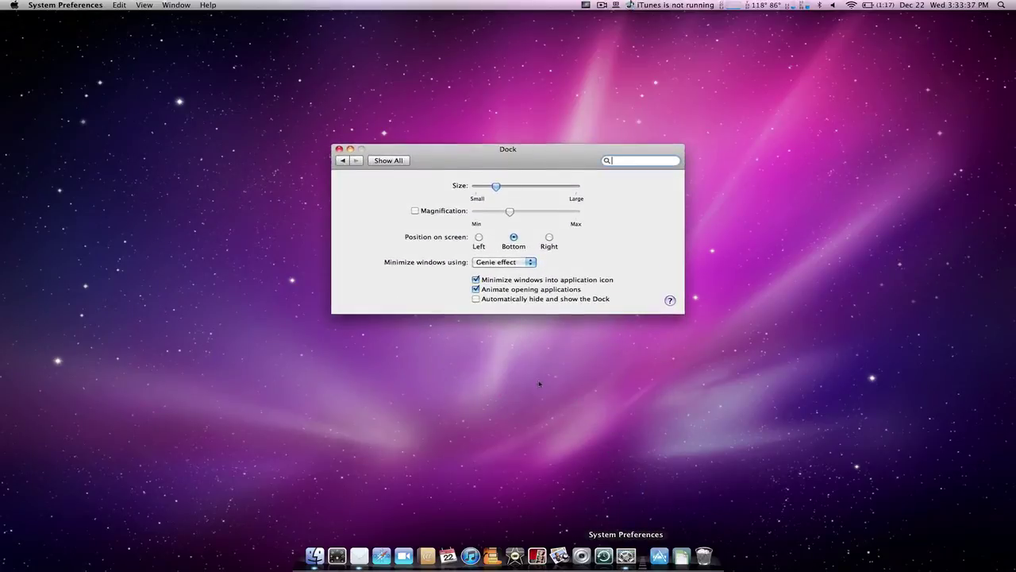
click(350, 151)
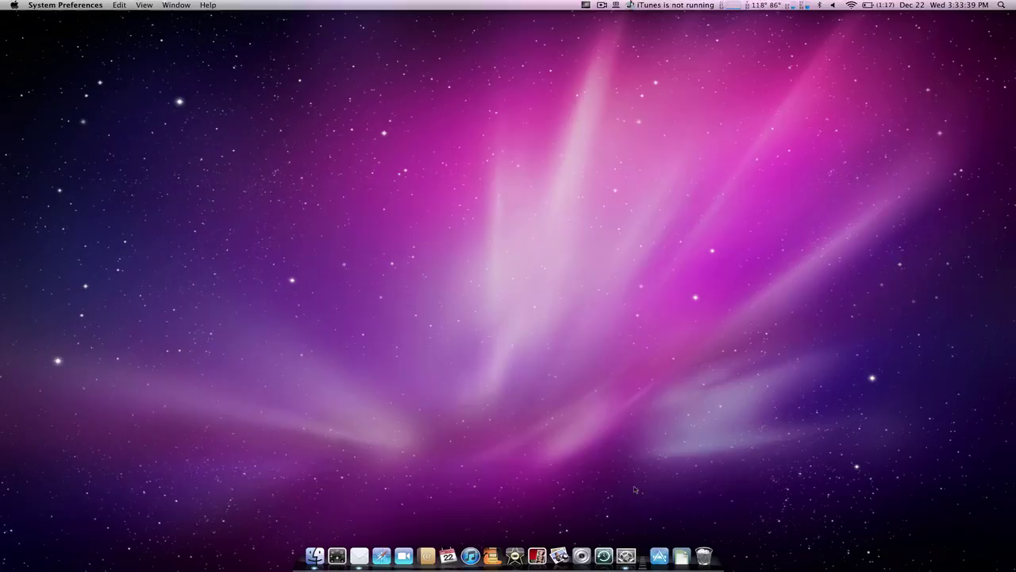
click(626, 555)
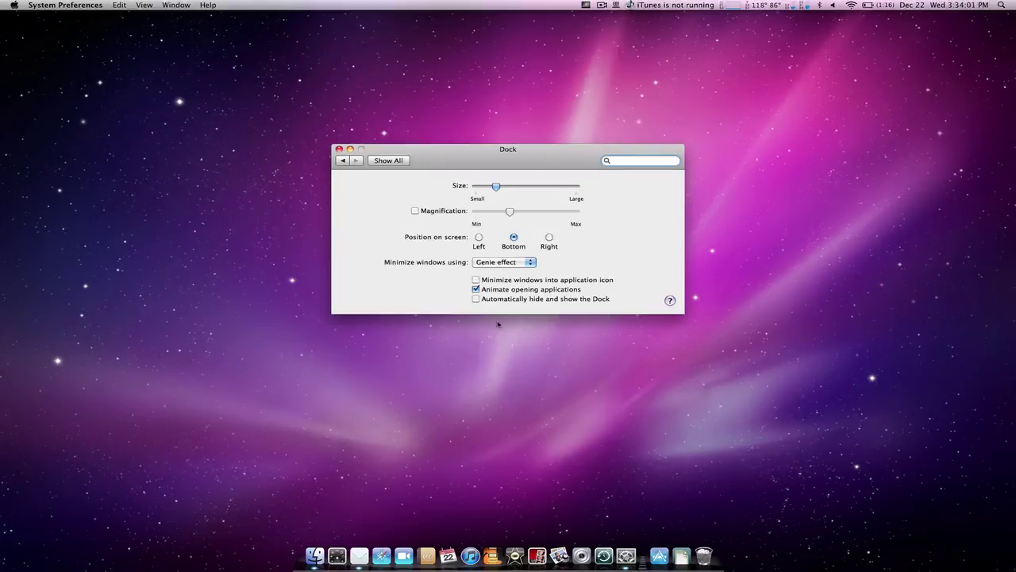
Disable animation of opening applications, test it by launching and quitting Safari, and enable the animation again
click(509, 290)
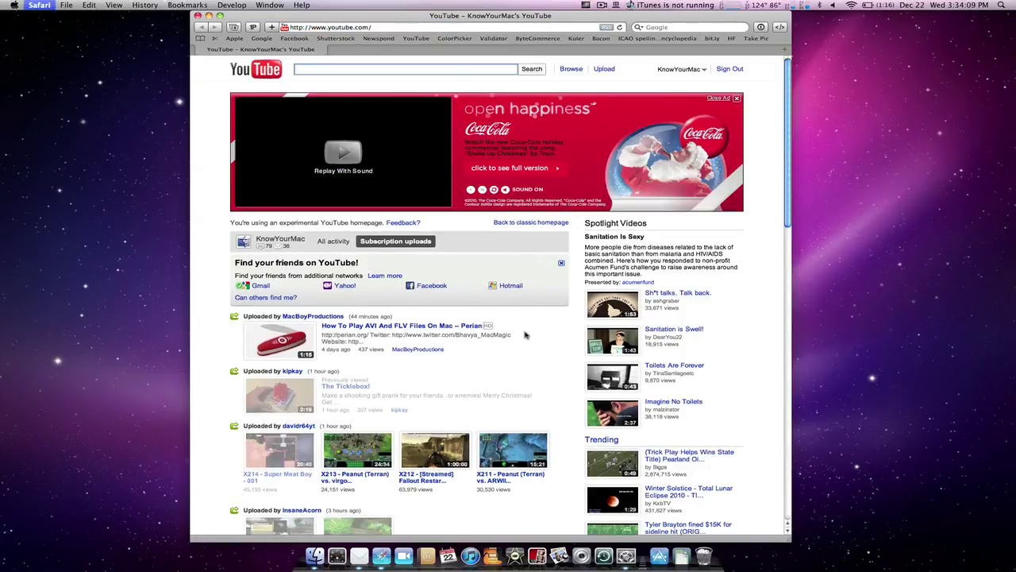
key(super+q)
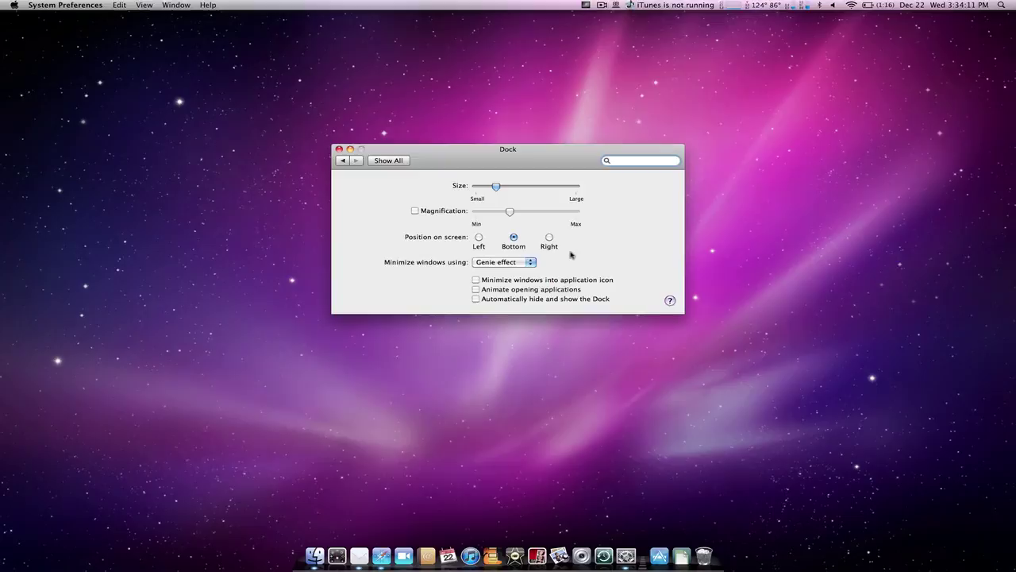
click(558, 289)
Enable automatic hiding and showing of the Dock, reveal the hidden Dock to test it, and disable the option again
click(546, 300)
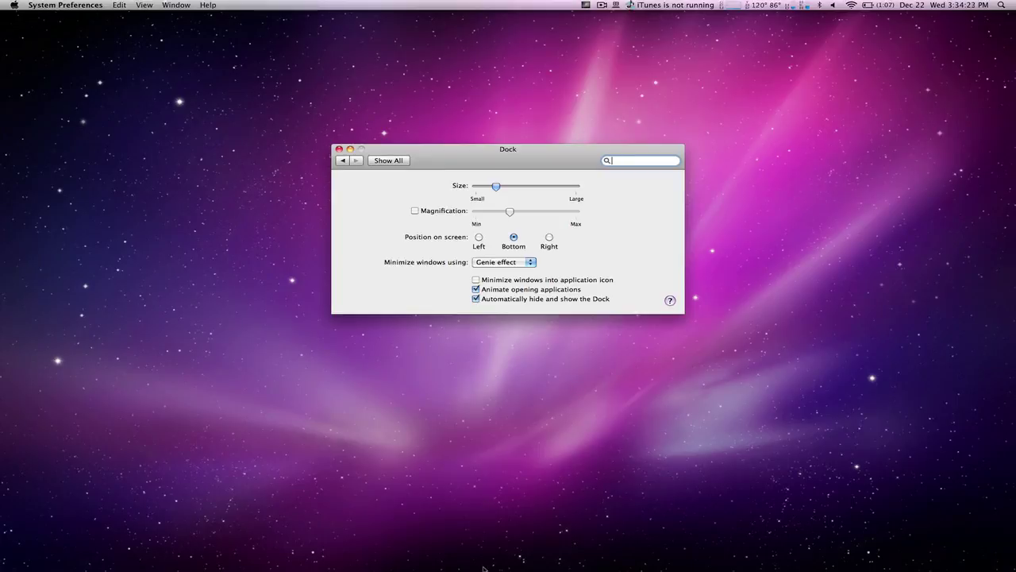
mouse_move(485, 566)
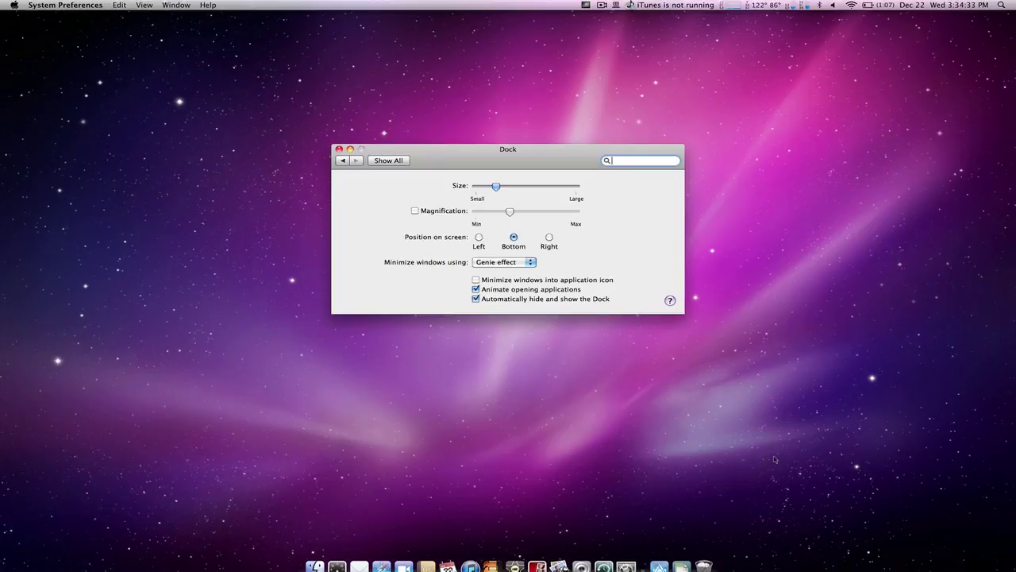
click(588, 299)
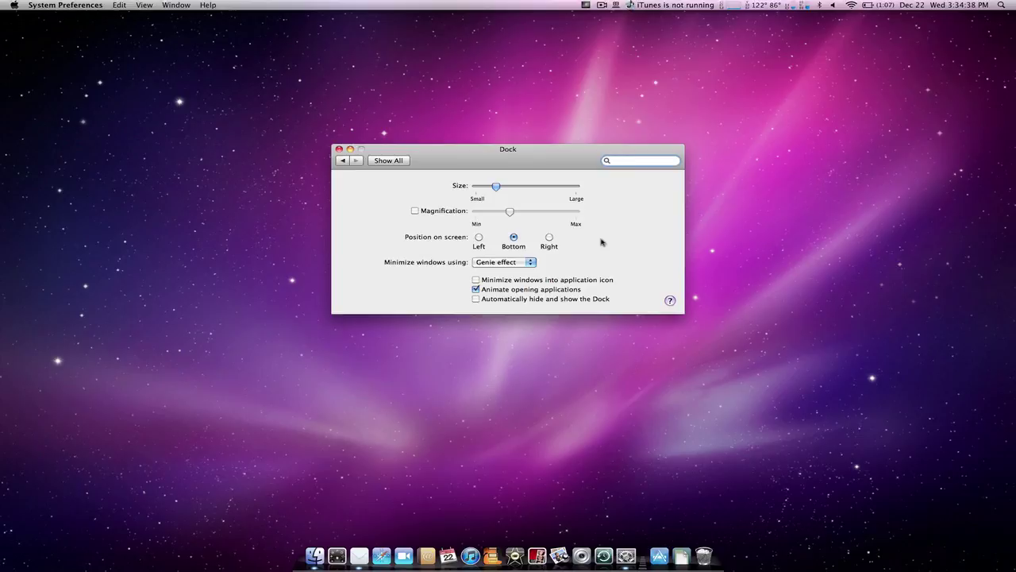